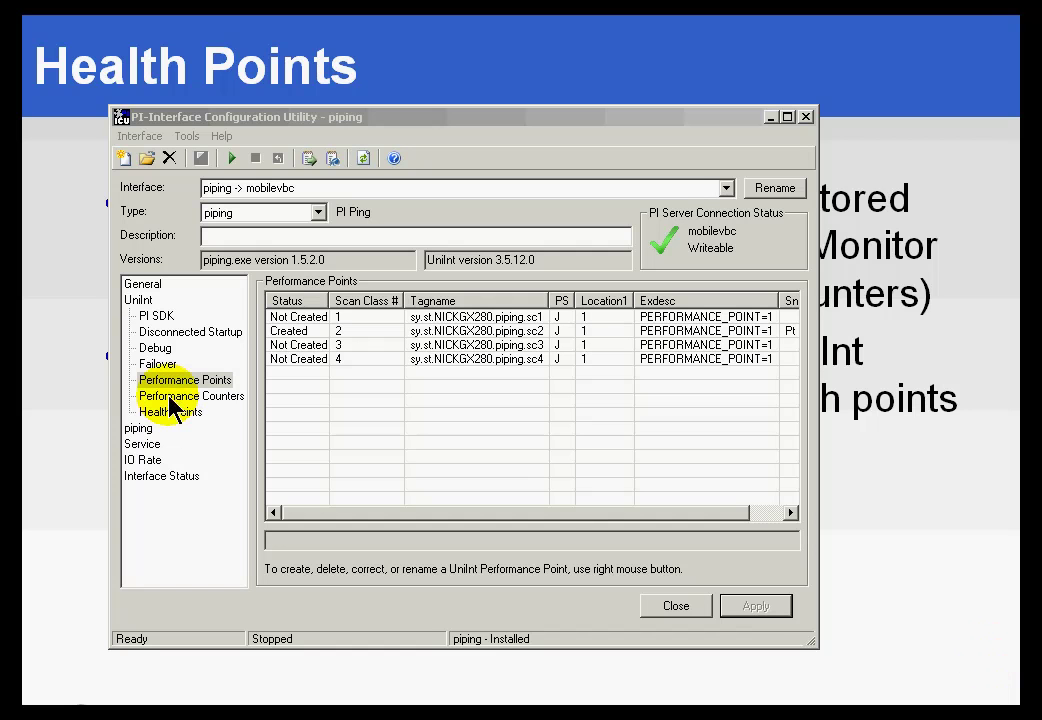
# Show the piping interface's Performance Counters page and inspect the up_time and io_rates counter points.
pyautogui.click(178, 396)
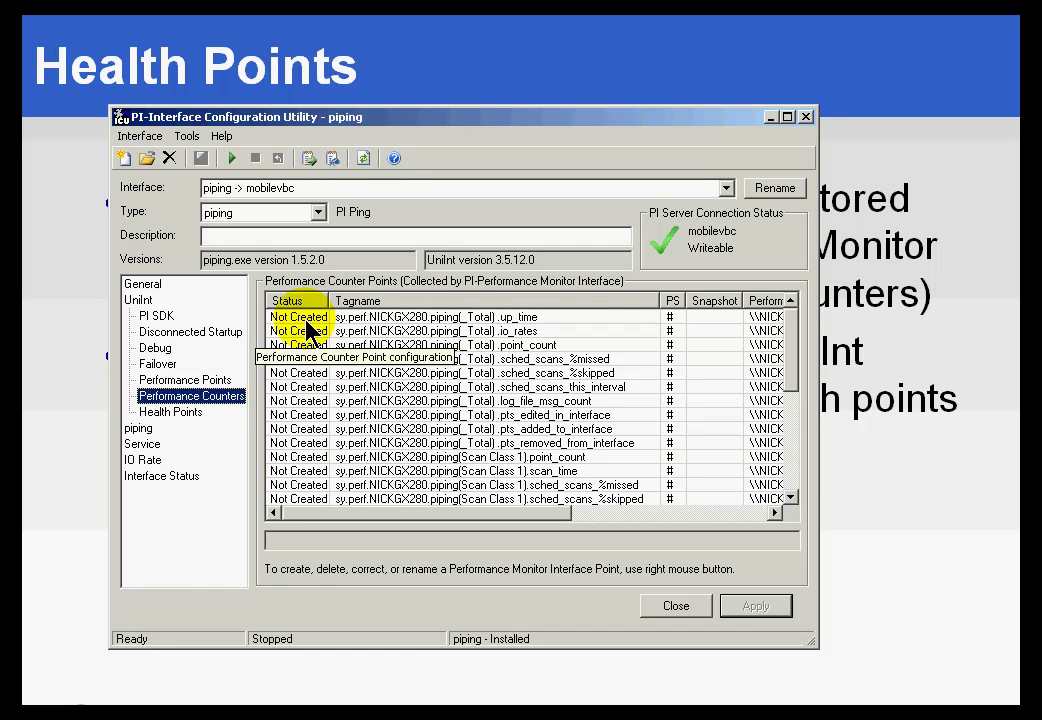
pyautogui.rightClick(358, 330)
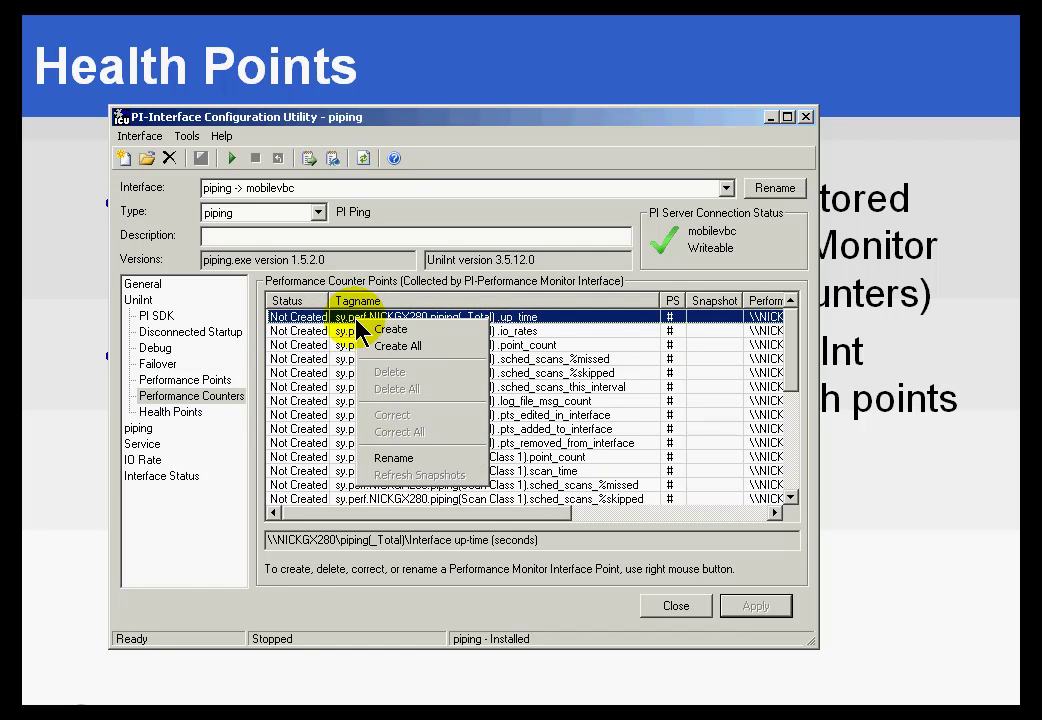
pyautogui.click(298, 321)
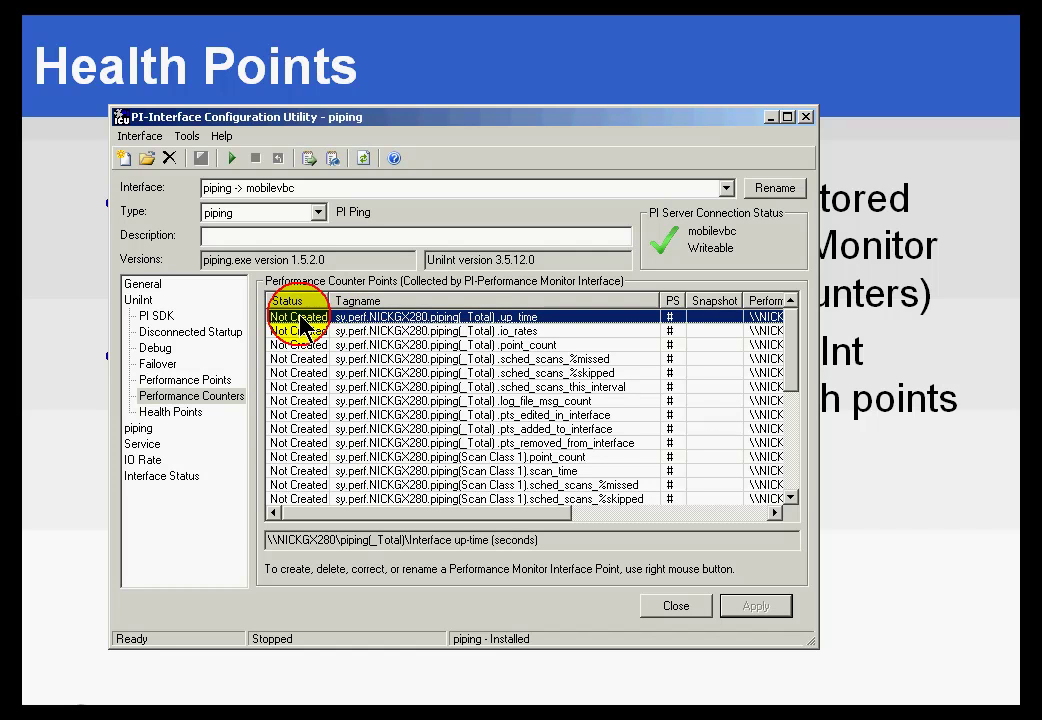
pyautogui.click(356, 331)
pyautogui.click(452, 317)
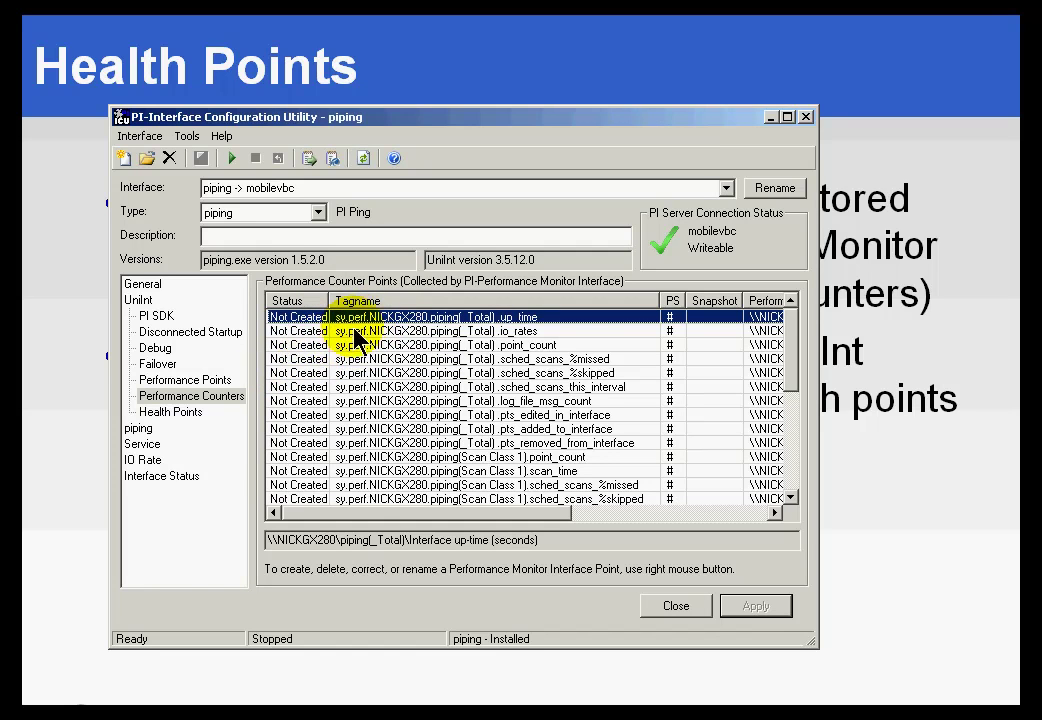
# Show the empty Health Points page and highlight the installed UniInt version 3.5.12.0.
pyautogui.click(172, 412)
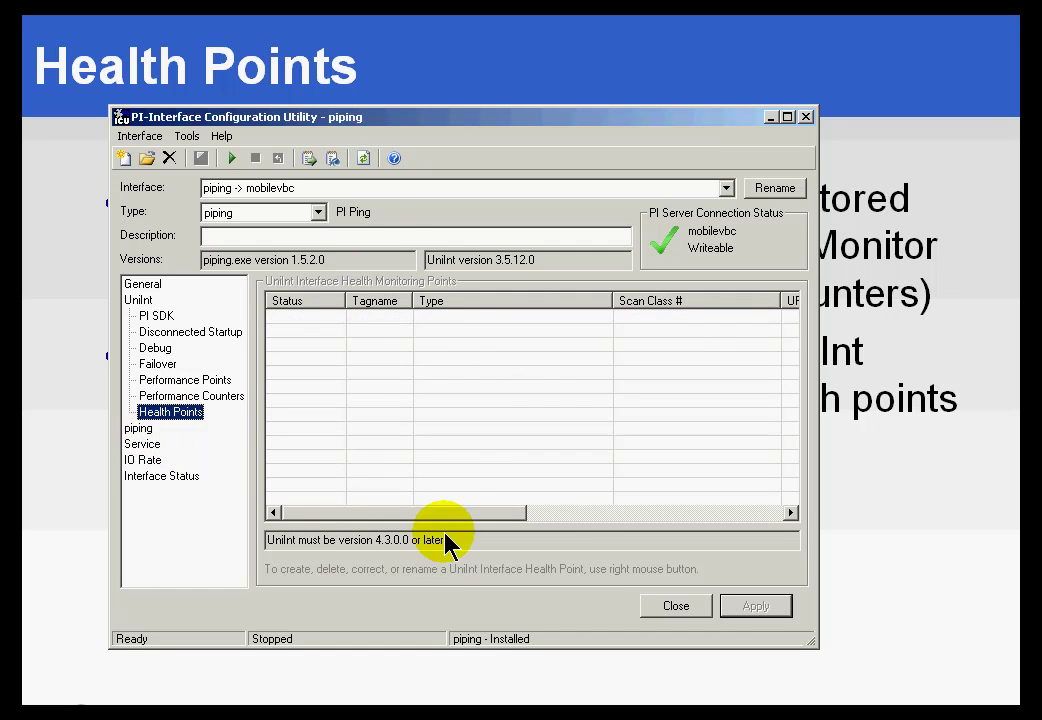
pyautogui.click(498, 260)
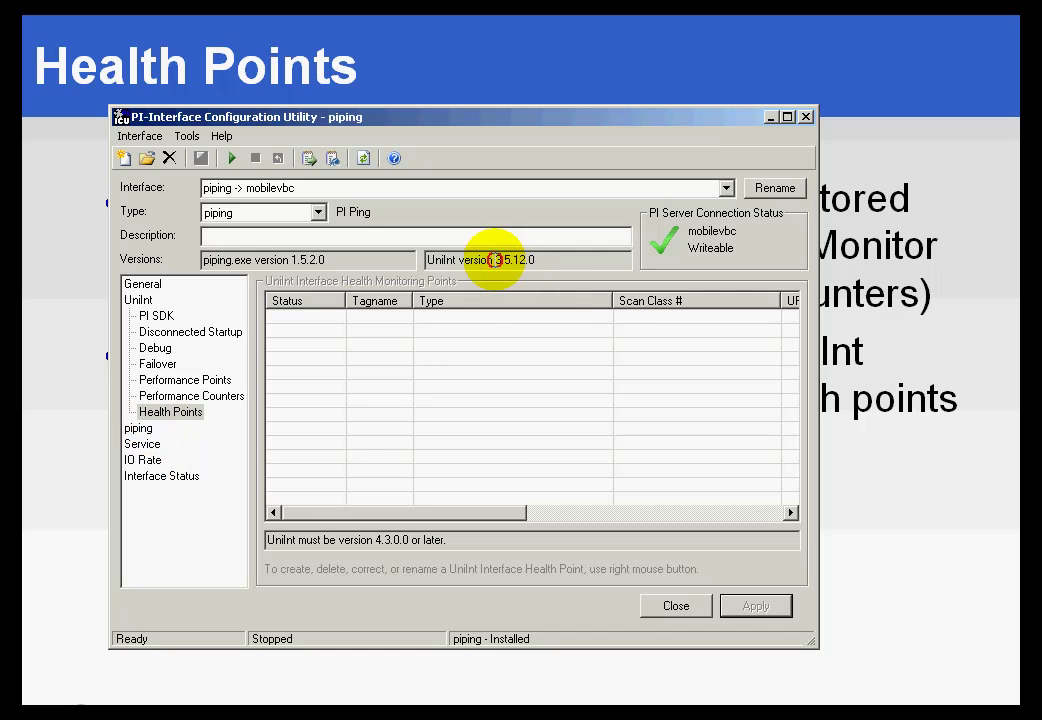
pyautogui.moveTo(494, 260); pyautogui.dragTo(556, 260)
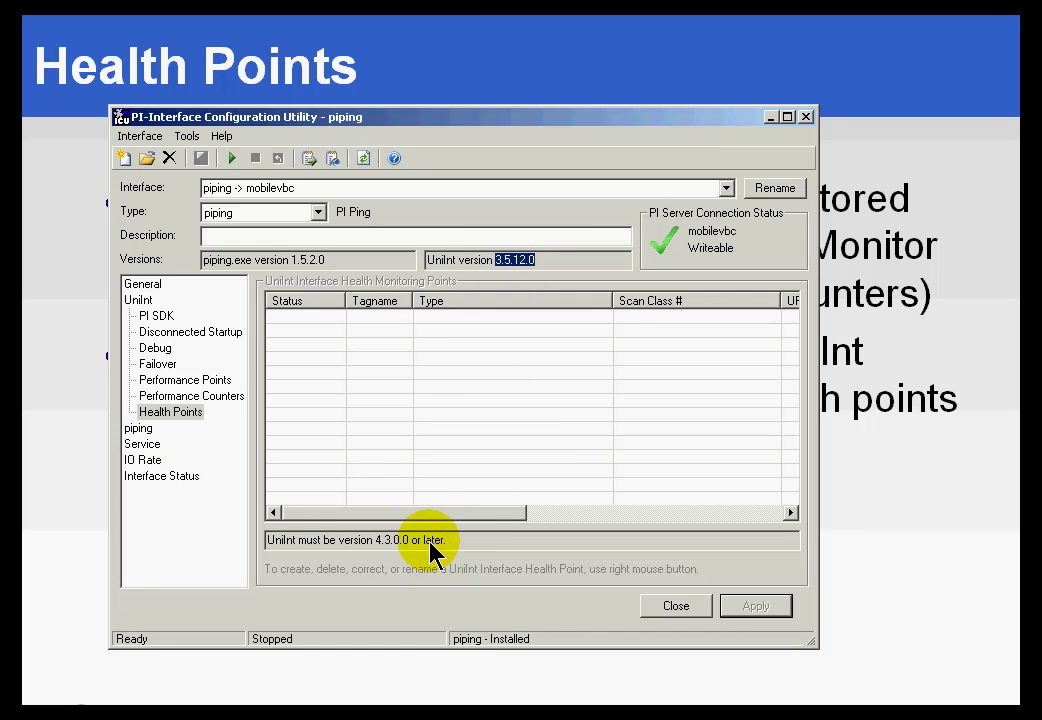
# Switch to the opcint3 -> mobilevbc interface and list its Performance Points, then Health Points.
pyautogui.click(727, 188)
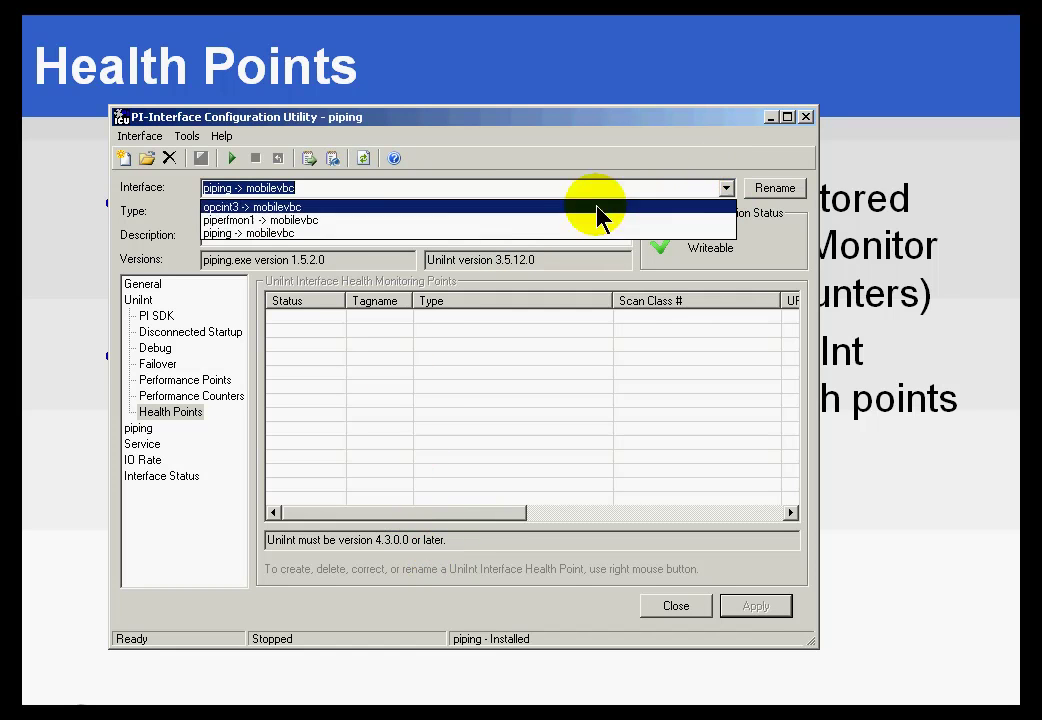
pyautogui.click(258, 207)
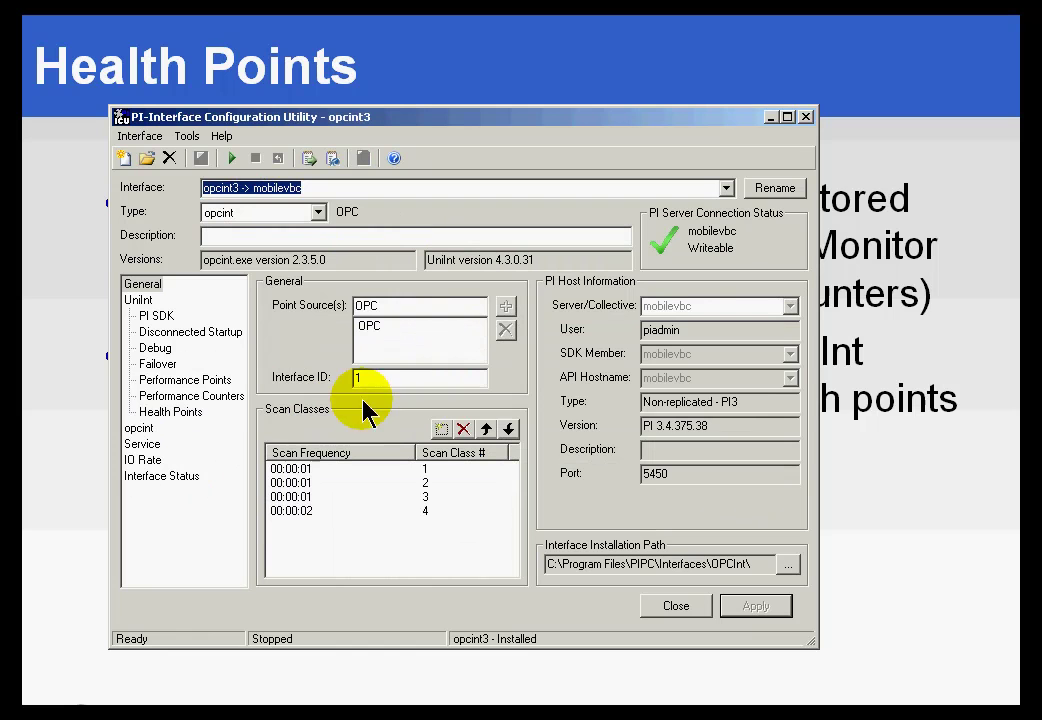
pyautogui.click(165, 381)
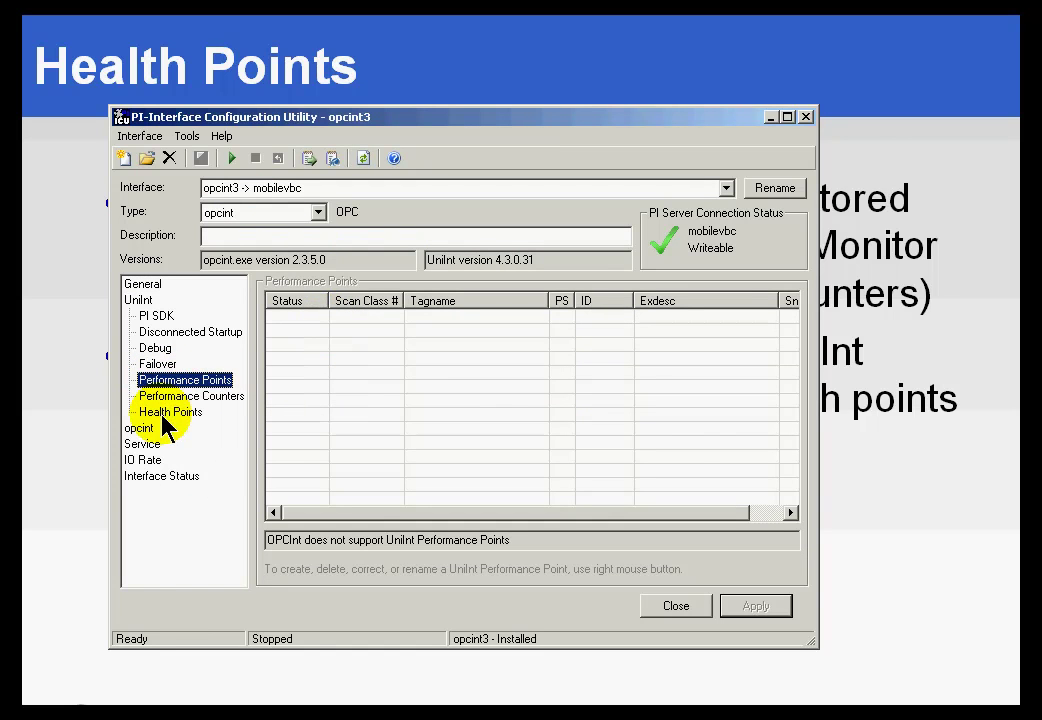
pyautogui.click(168, 412)
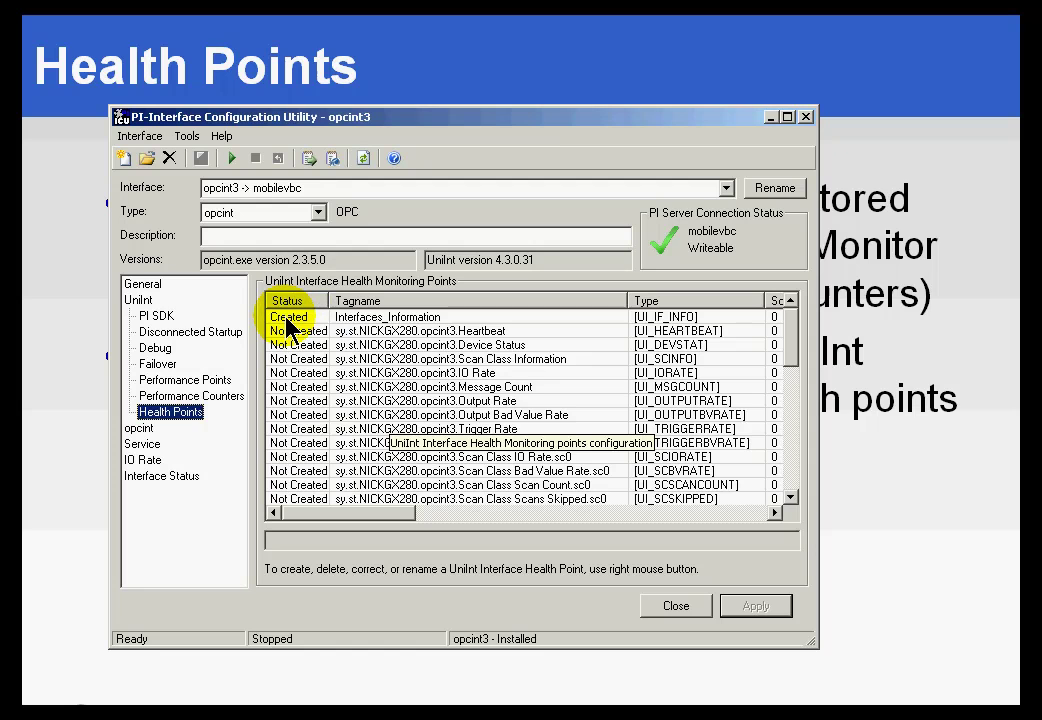
# Show opcint3's General page with point source OPC and check the ICU version in Help > About.
pyautogui.click(143, 286)
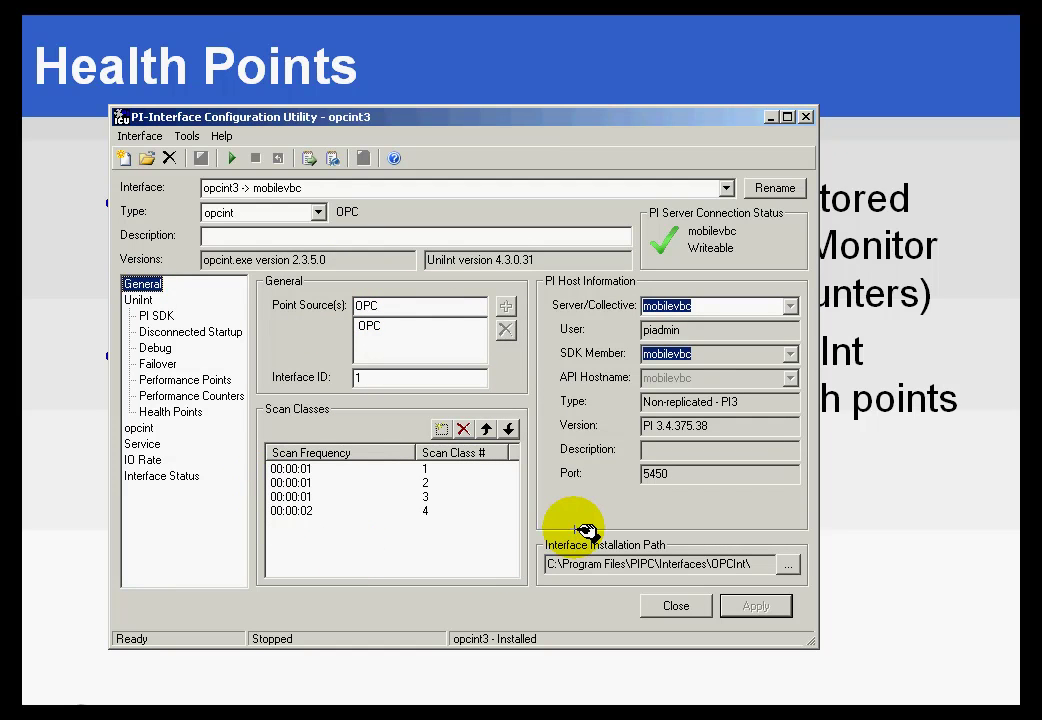
pyautogui.moveTo(485, 283)
pyautogui.mouseDown()
pyautogui.moveTo(342, 318)
pyautogui.moveTo(232, 481)
pyautogui.moveTo(290, 591)
pyautogui.moveTo(553, 570)
pyautogui.moveTo(513, 326)
pyautogui.moveTo(440, 295)
pyautogui.moveTo(487, 322)
pyautogui.mouseUp()
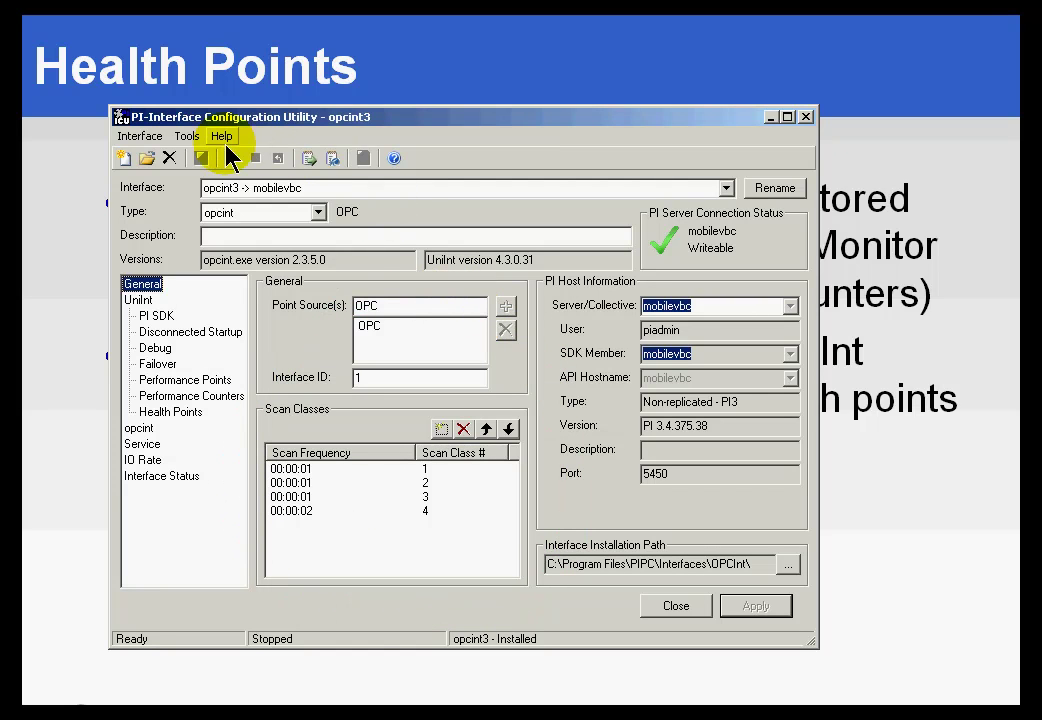
pyautogui.click(221, 137)
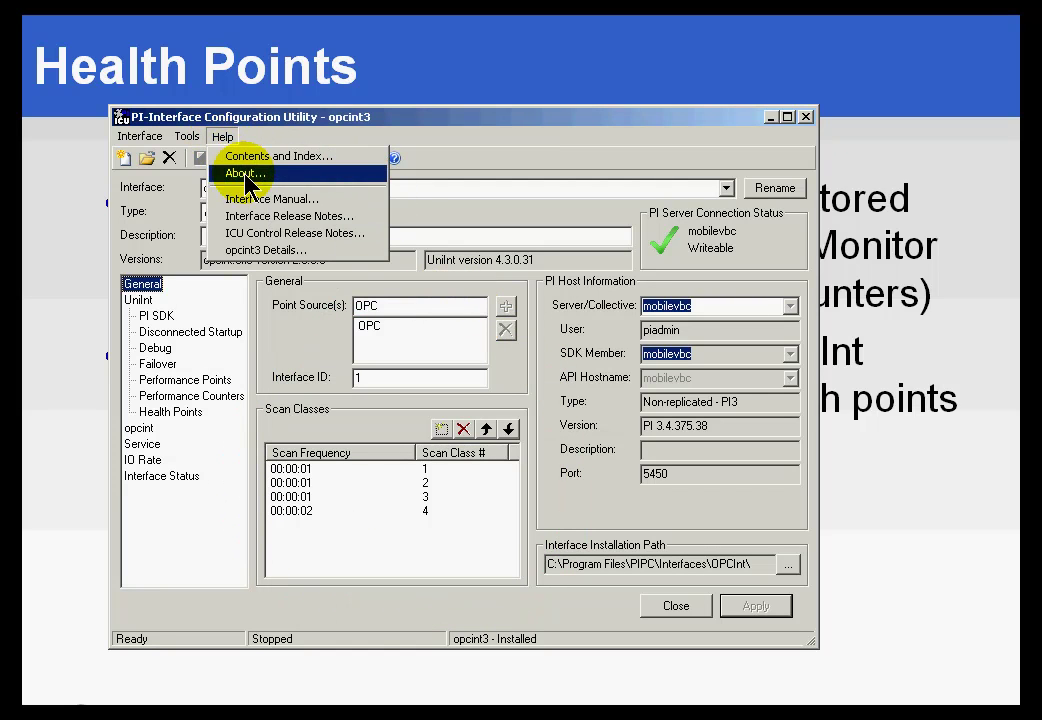
pyautogui.click(244, 174)
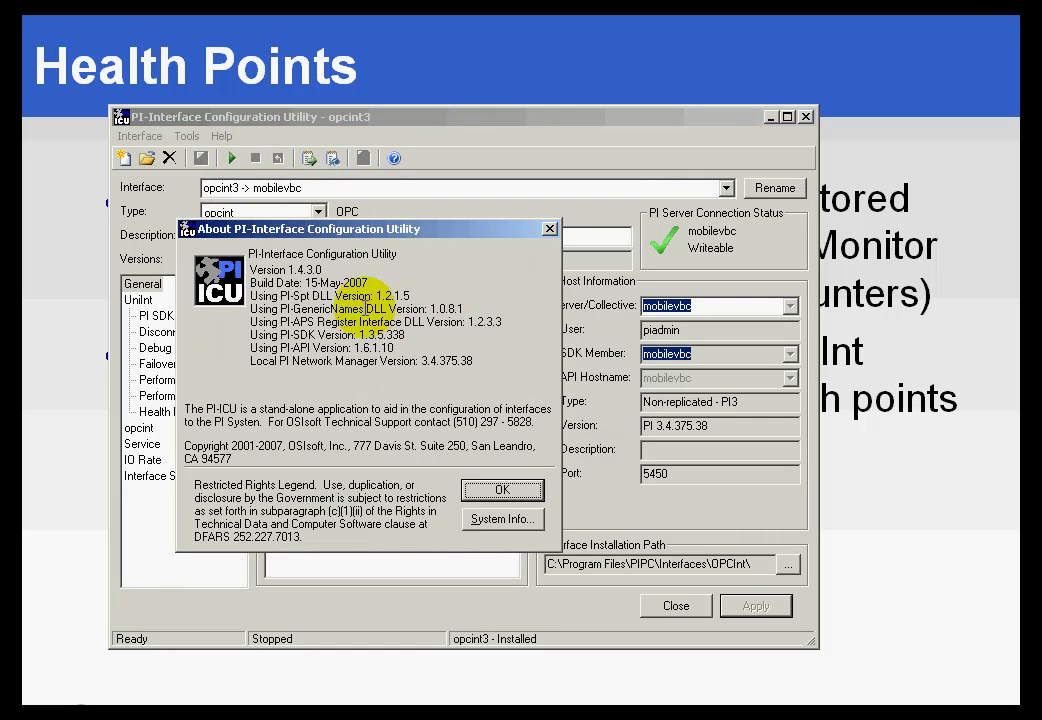
pyautogui.click(549, 229)
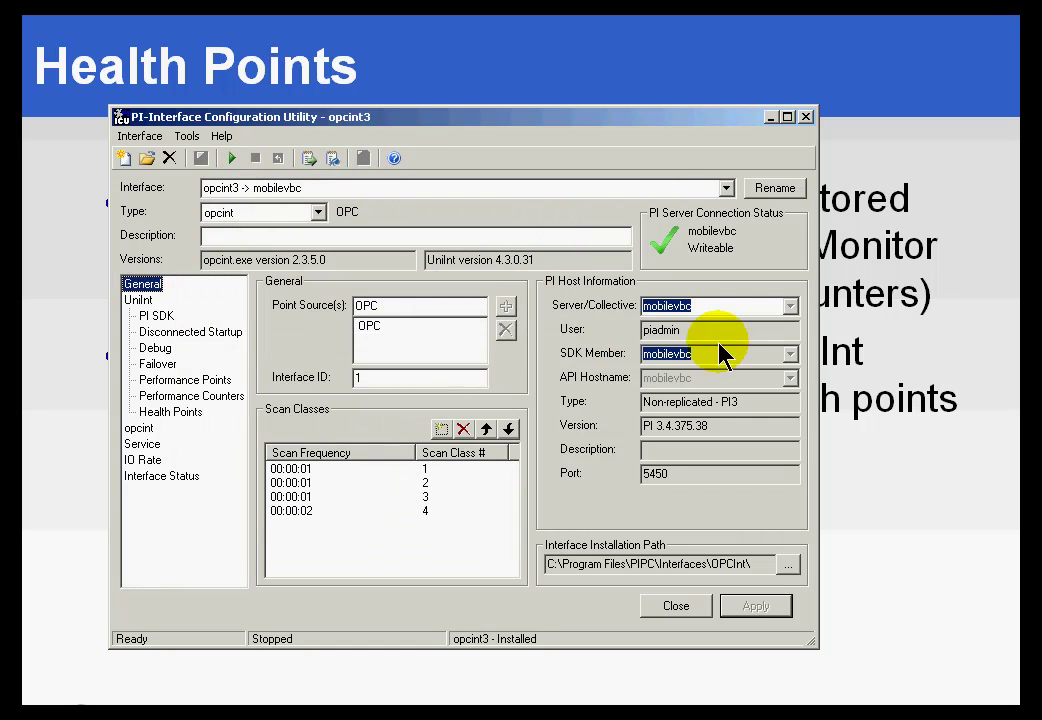
# Return to opcint3's Health Points list under UniInt.
pyautogui.click(160, 412)
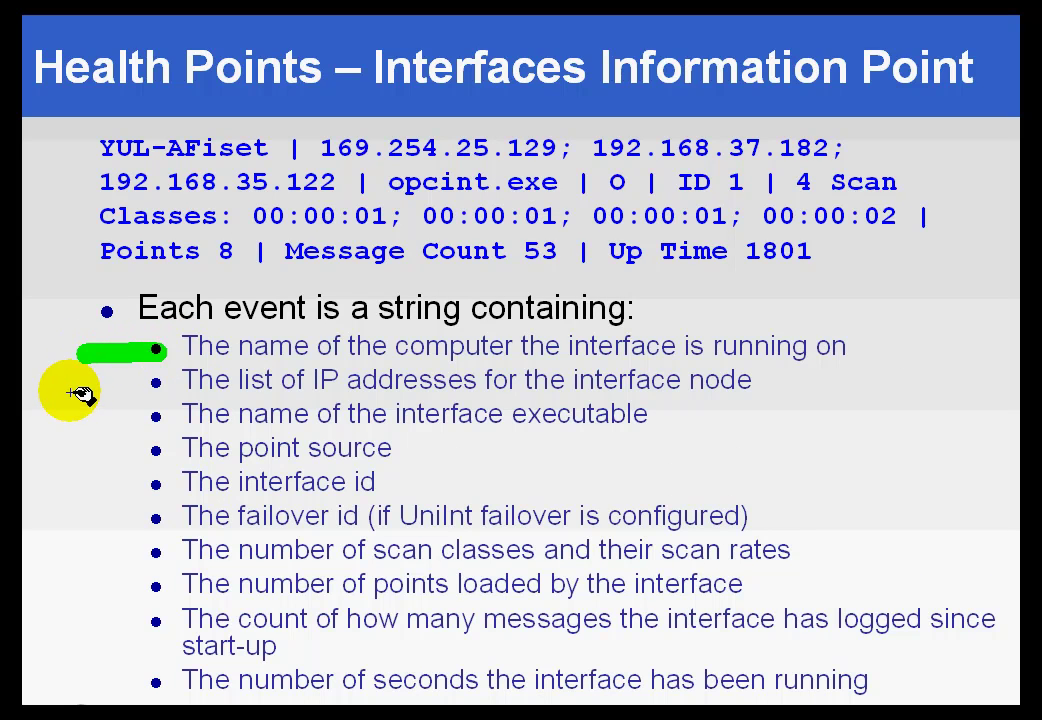
pyautogui.moveTo(72, 387); pyautogui.dragTo(163, 389)
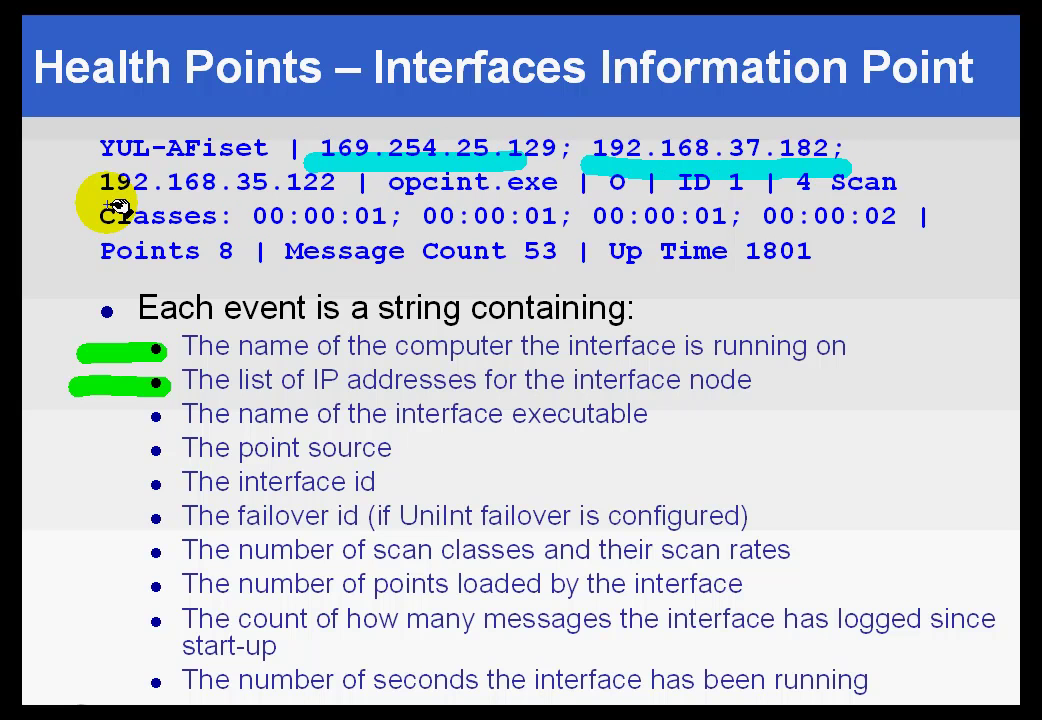
pyautogui.moveTo(104, 204); pyautogui.dragTo(370, 195)
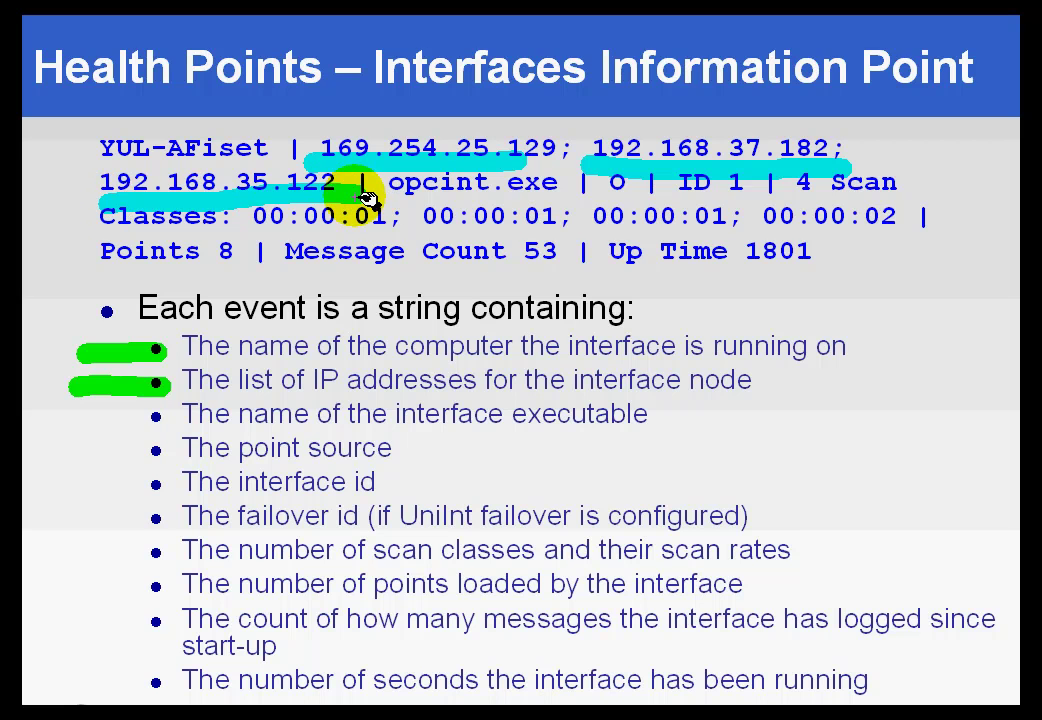
pyautogui.press('e')
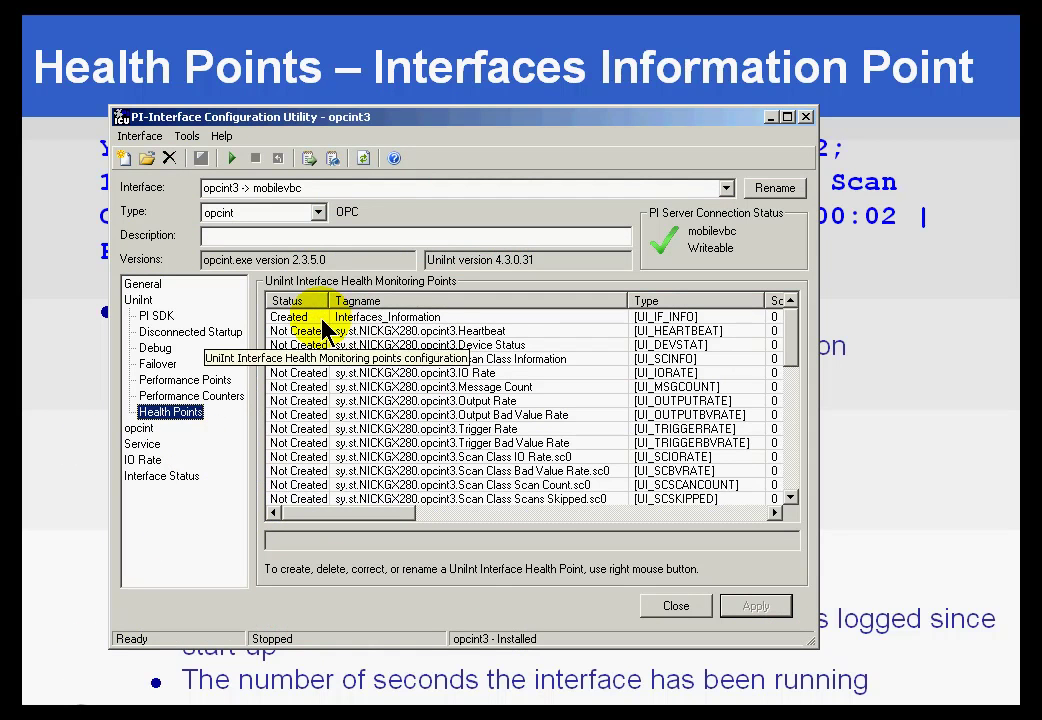
# Create the sy.st.NICKGX280.opcint3.IO Rate health point from its context menu.
pyautogui.click(312, 317)
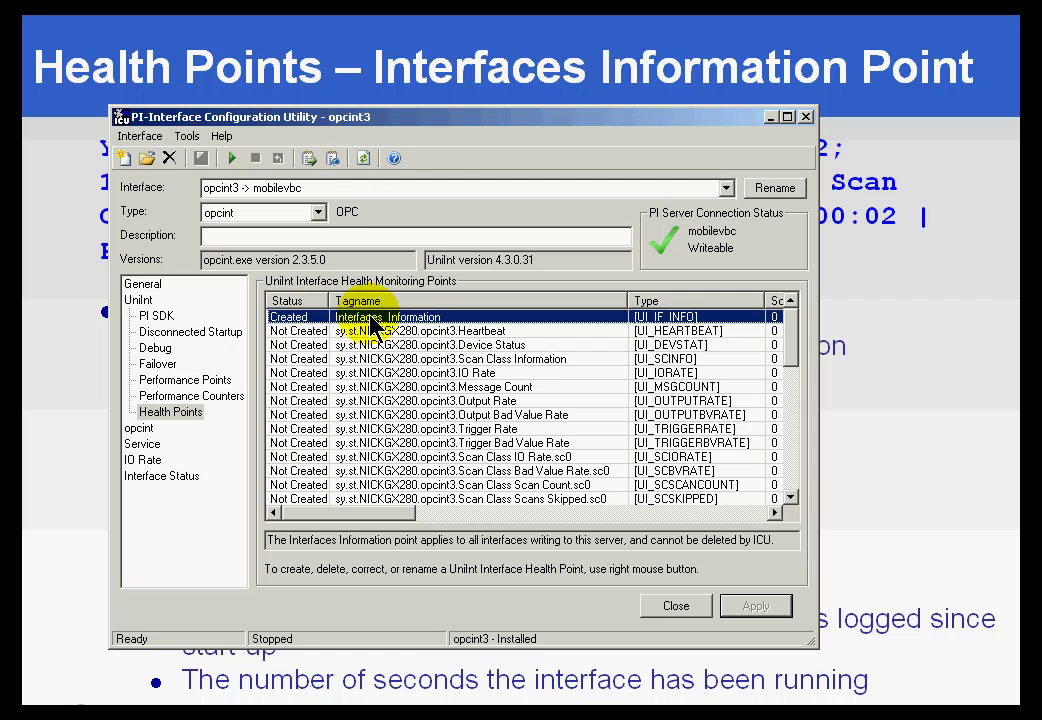
pyautogui.rightClick(371, 316)
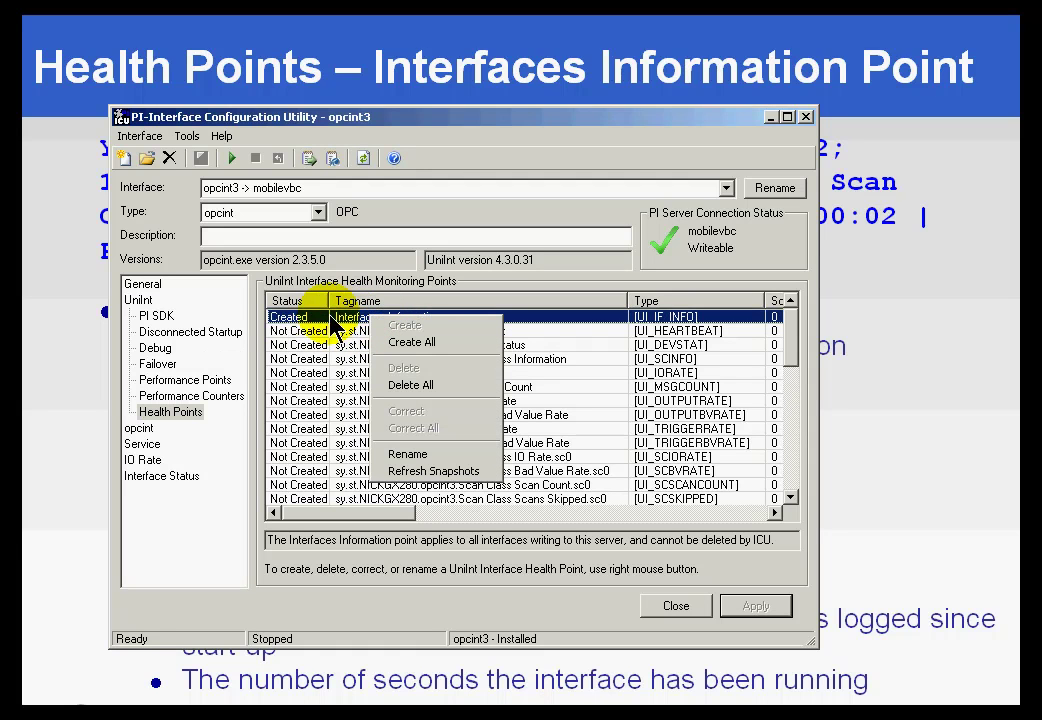
pyautogui.click(285, 331)
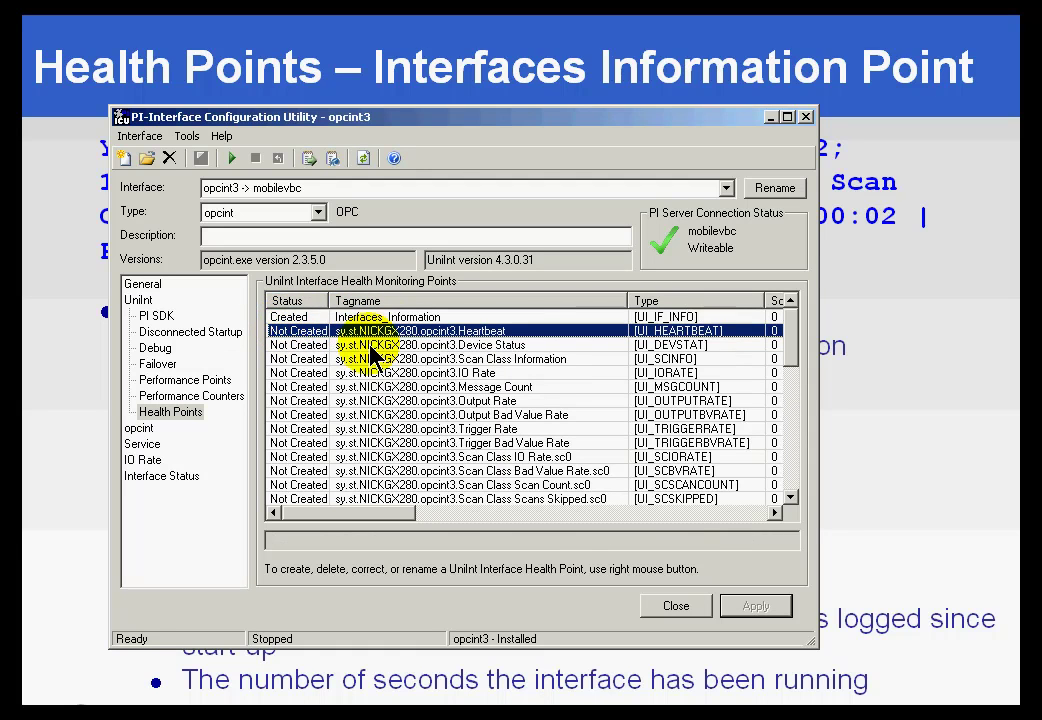
pyautogui.click(359, 373)
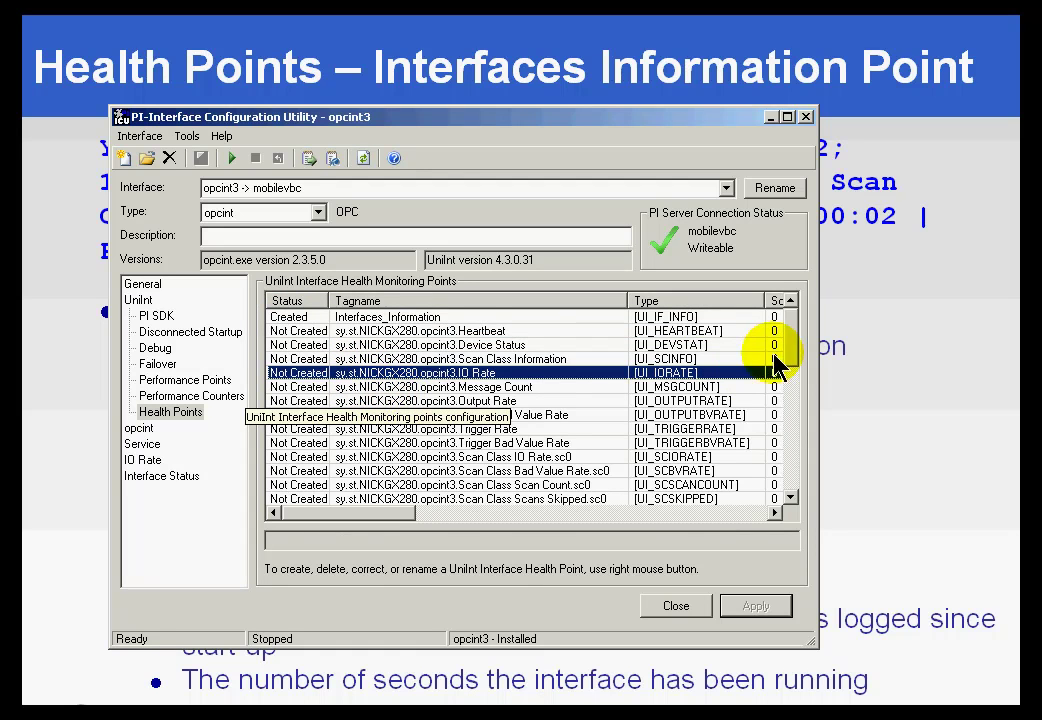
pyautogui.scroll(-2, 790, 362)
pyautogui.scroll(1, 790, 362)
pyautogui.scroll(1, 789, 352)
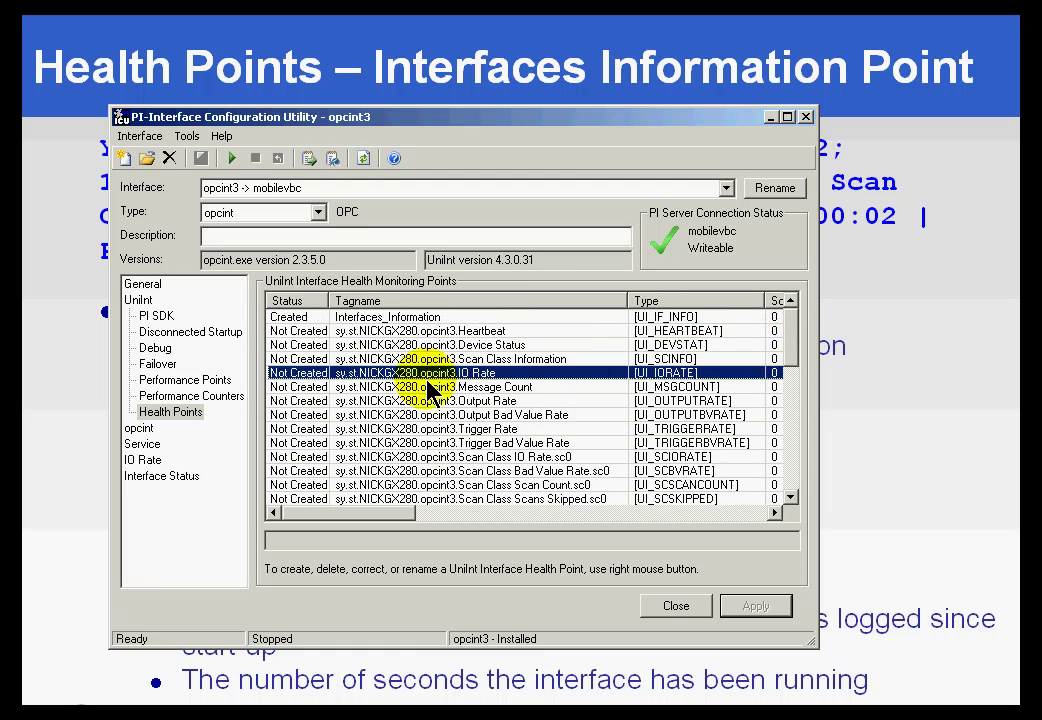
pyautogui.rightClick(369, 375)
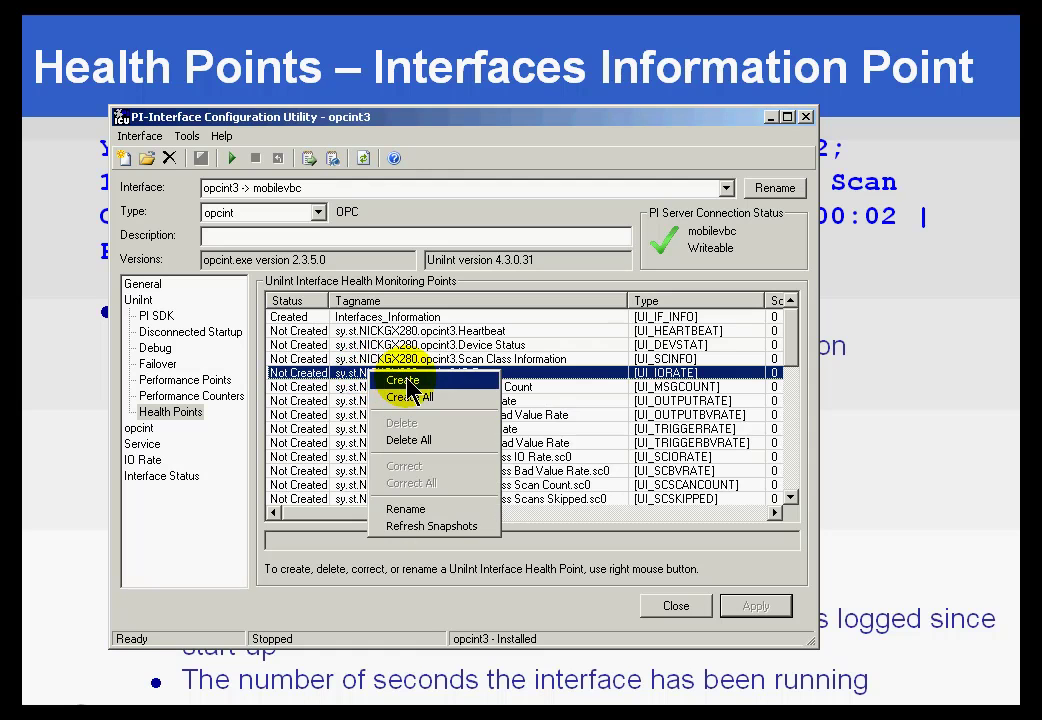
pyautogui.click(405, 381)
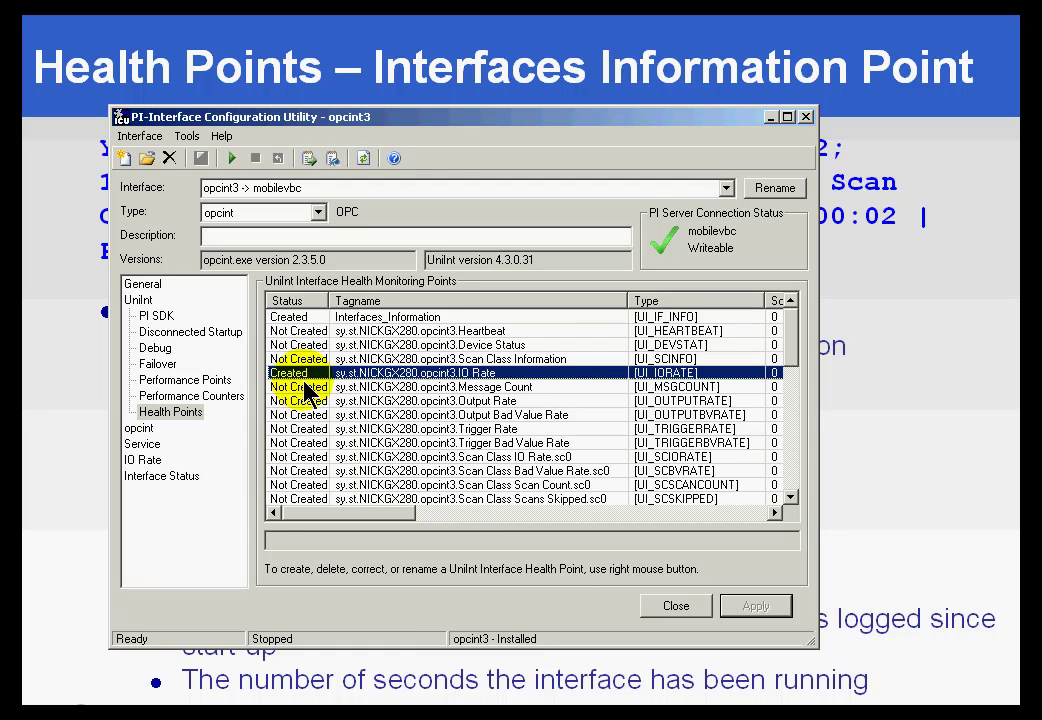